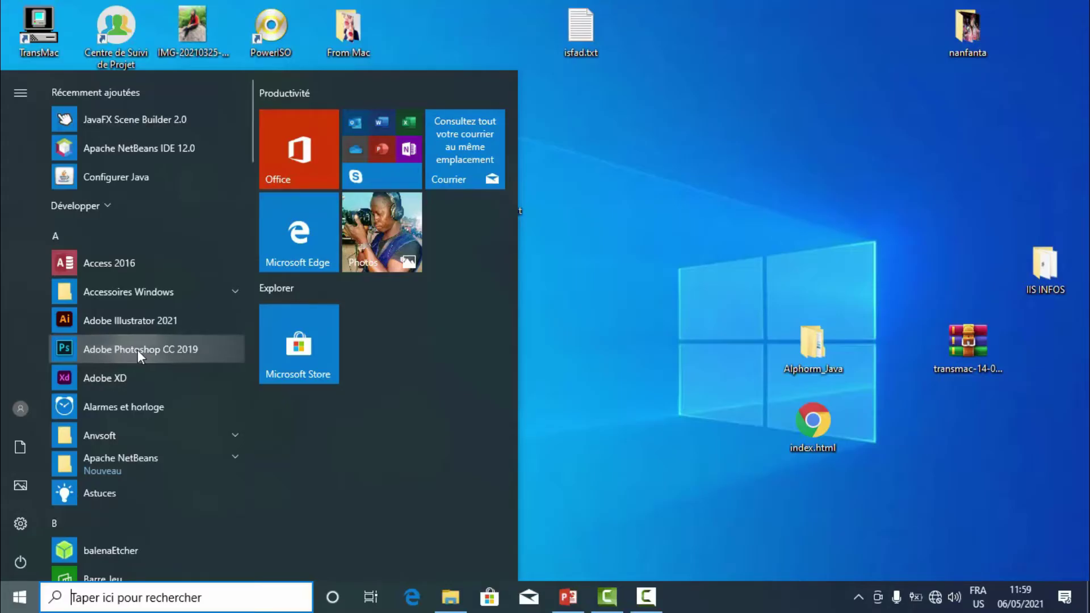
Step: Launch Adobe Photoshop CC 2019 and create a document from the "Web - Le plus courant" preset, 1366 x 768 px at 72 ppi
left_click(137, 349)
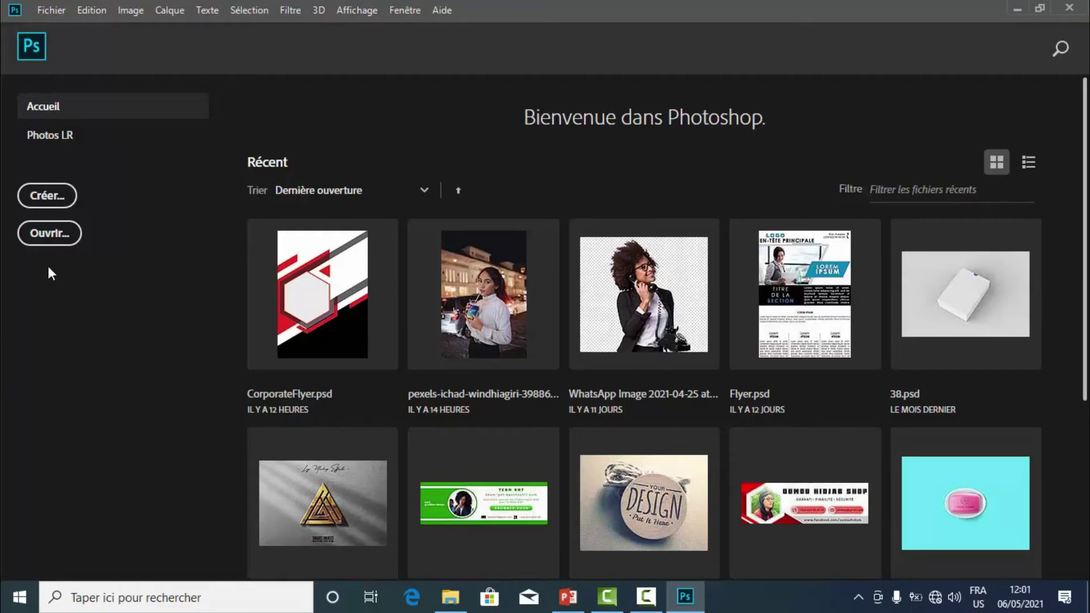
left_click(55, 199)
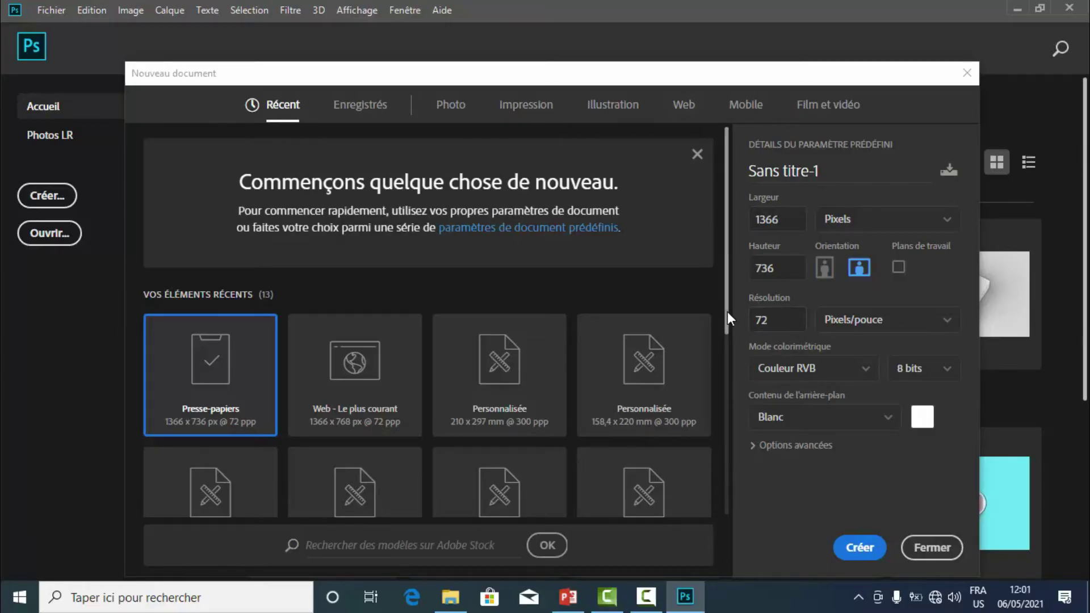
mouse_move(727, 312)
left_mouse_down()
mouse_move(731, 395)
mouse_move(717, 323)
left_mouse_up()
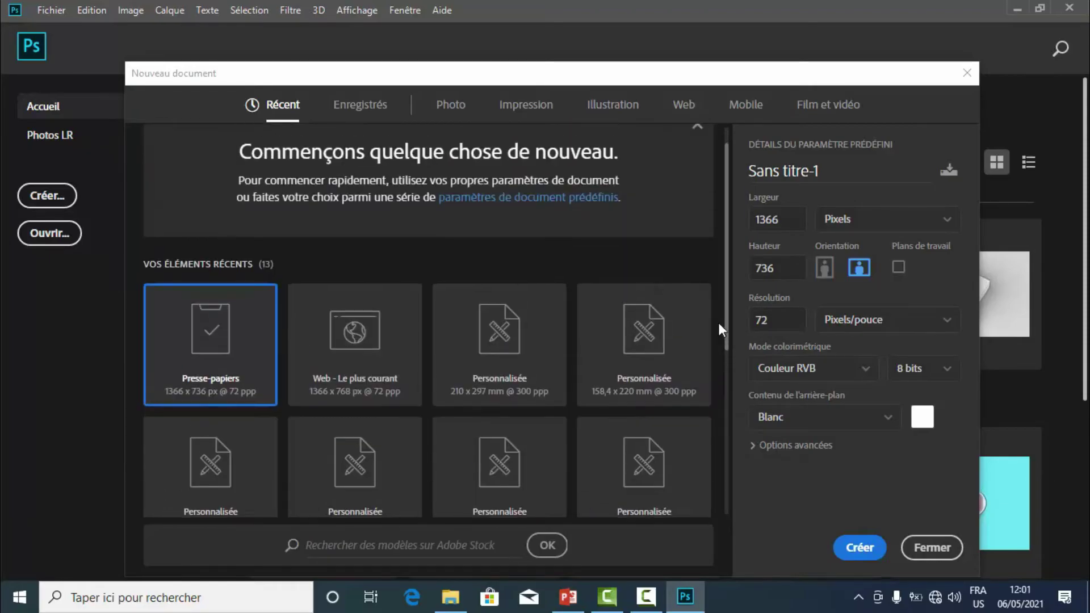
left_click(684, 108)
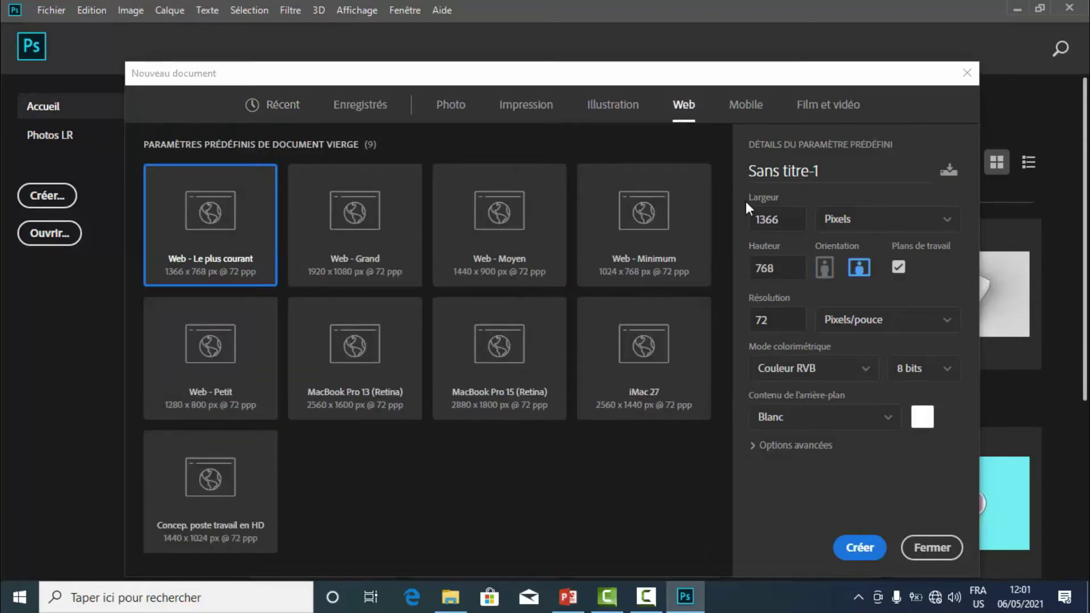
left_click(757, 447)
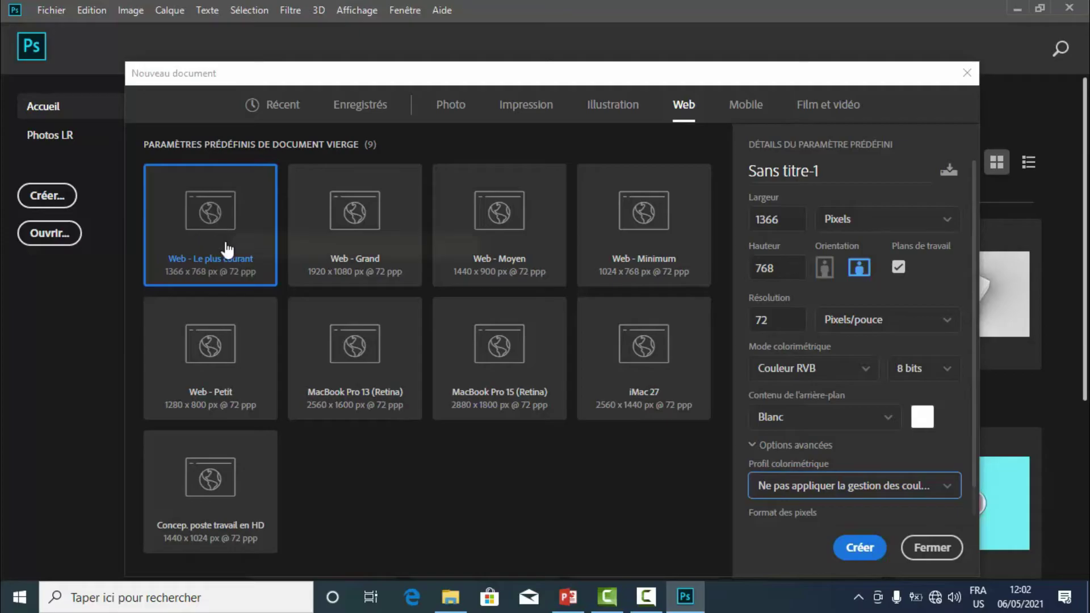
left_click(859, 548)
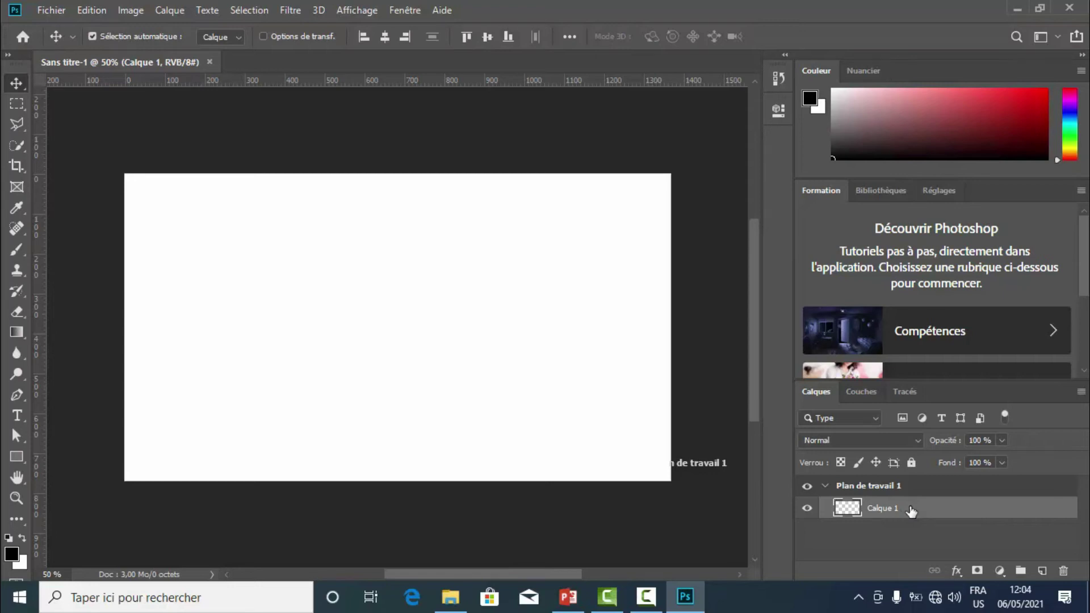
Step: Examine the document's channels and paths, then return to the layer list
left_click(863, 391)
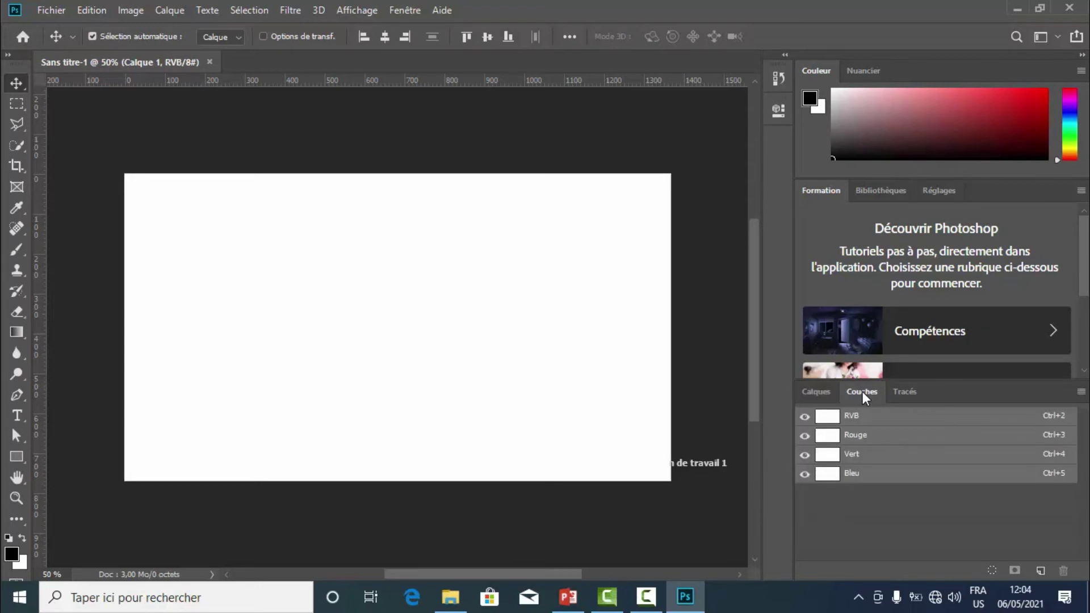
left_click(895, 393)
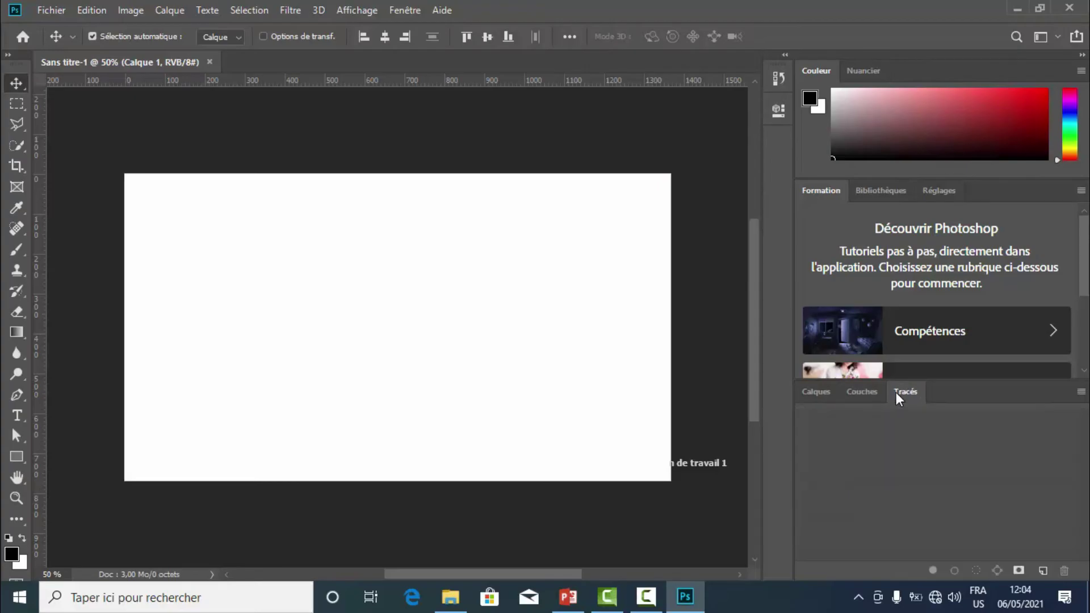
left_click(823, 397)
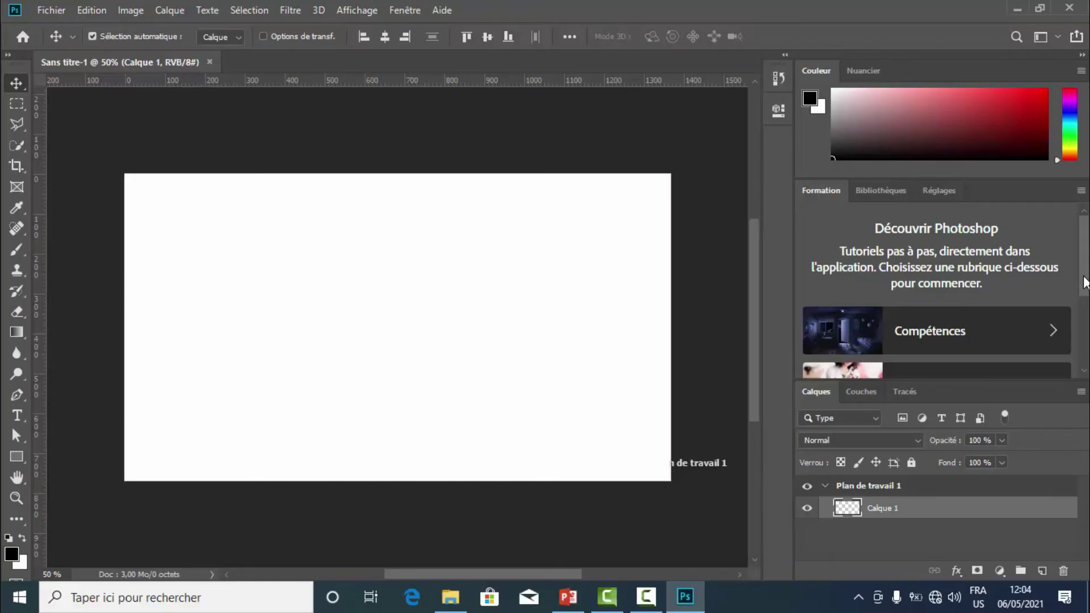
Step: Open the "Mise en exergue des couleurs" tutorial under "Retoucher une photo" and advance to its second stage
left_click_drag(1082, 282, 1083, 341)
scroll(1032, 267, "up", 1)
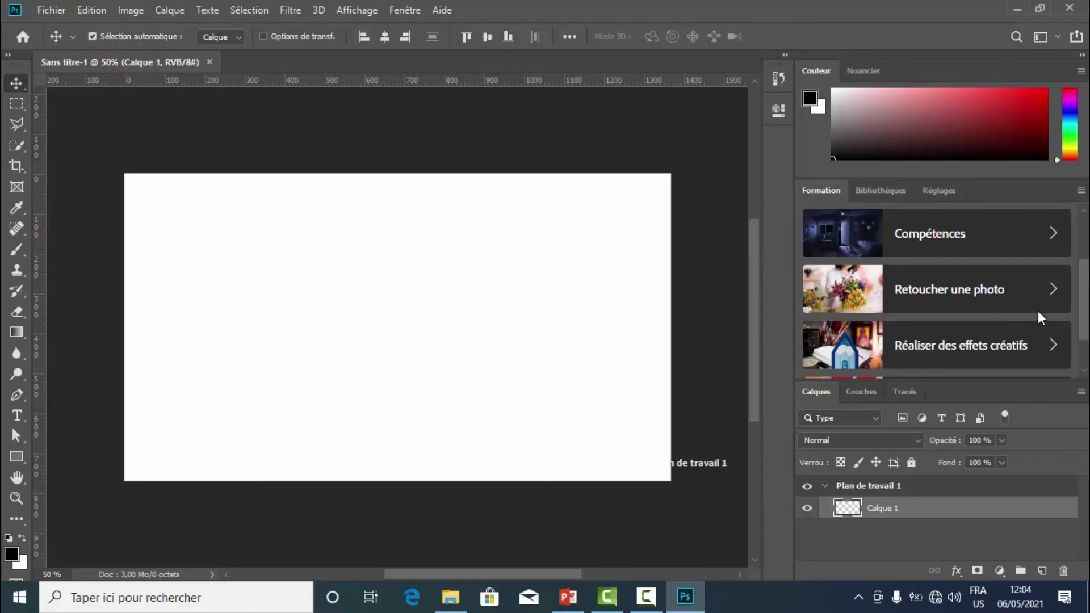
left_click(1046, 293)
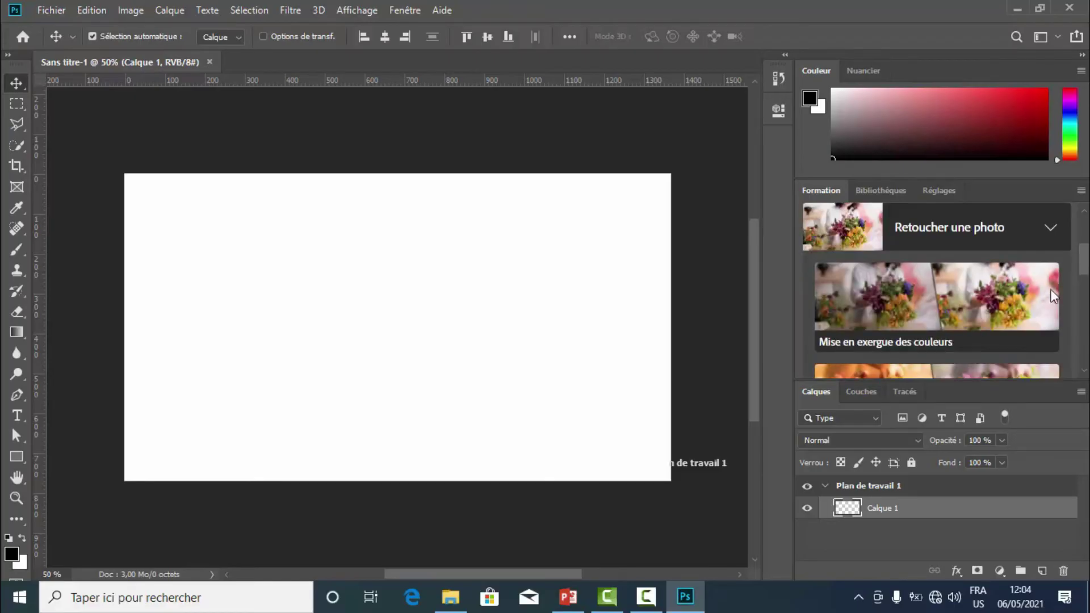
left_click_drag(1081, 268, 1082, 278)
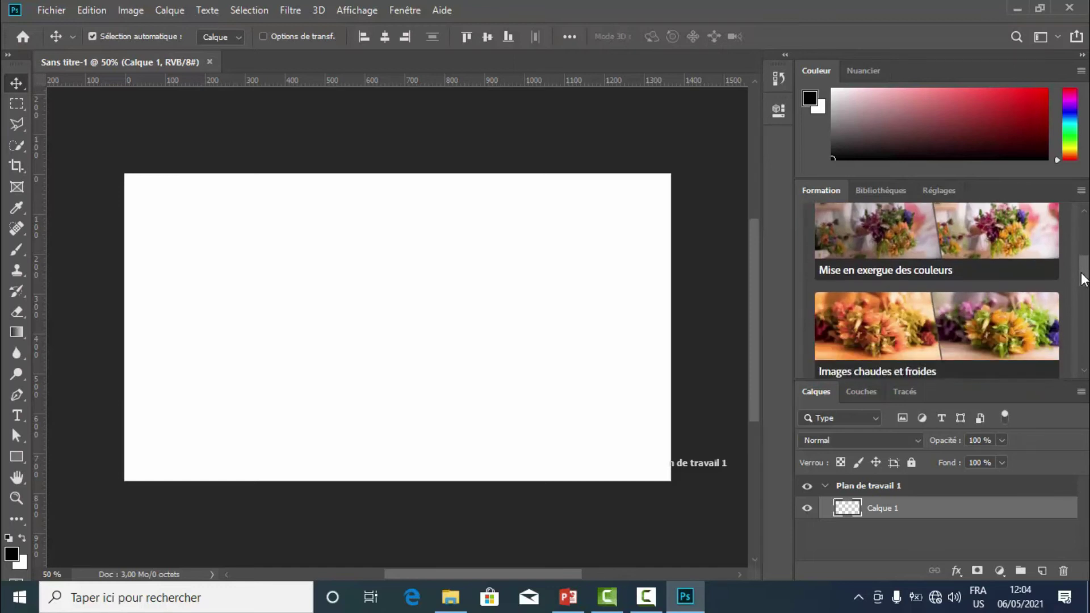
left_click(959, 247)
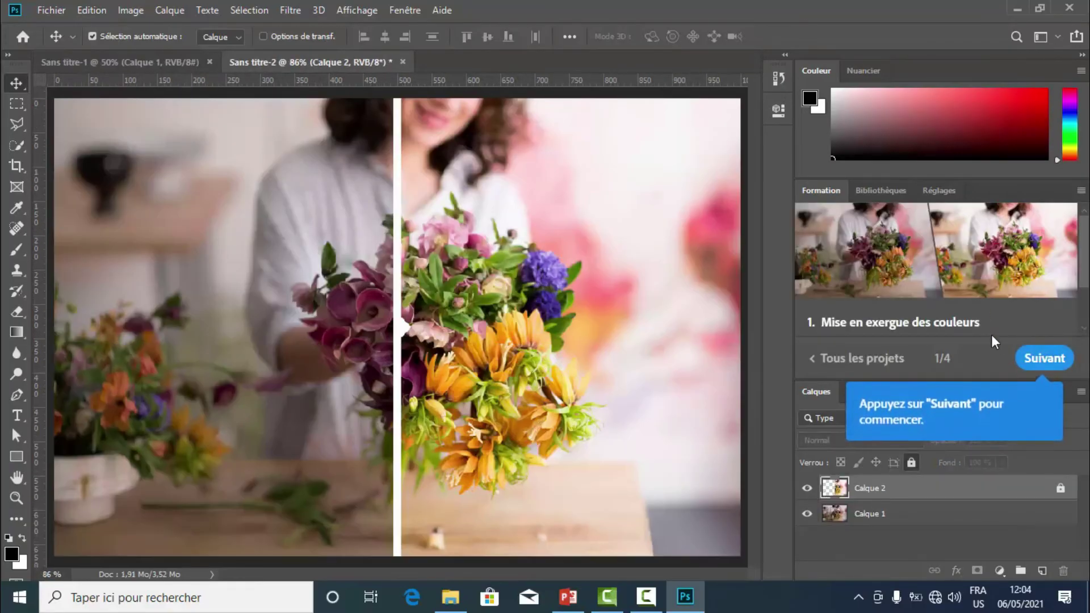
left_click(1040, 360)
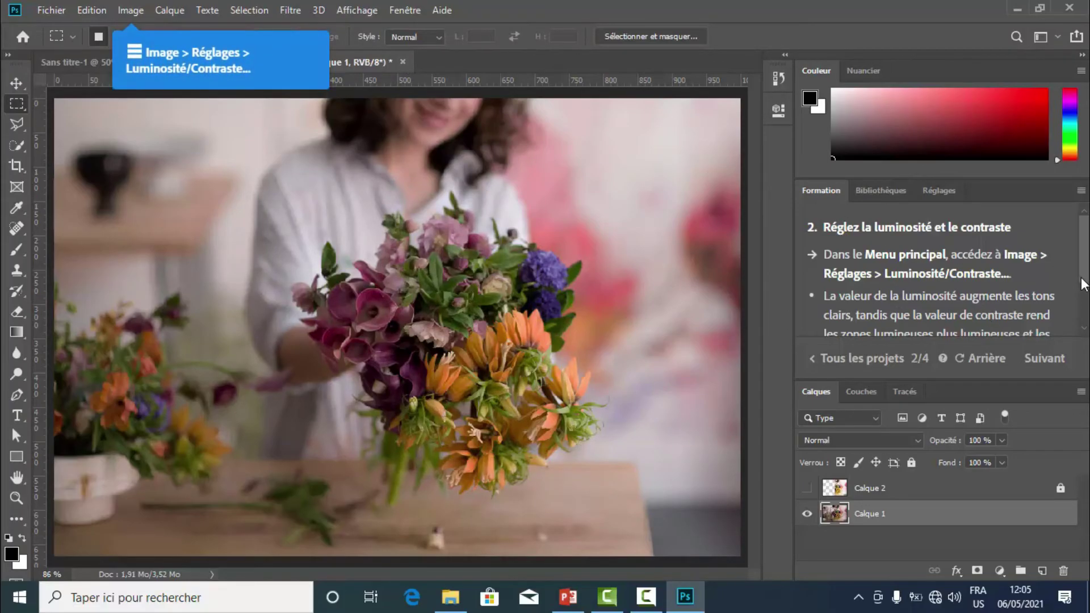
left_click_drag(1083, 277, 908, 224)
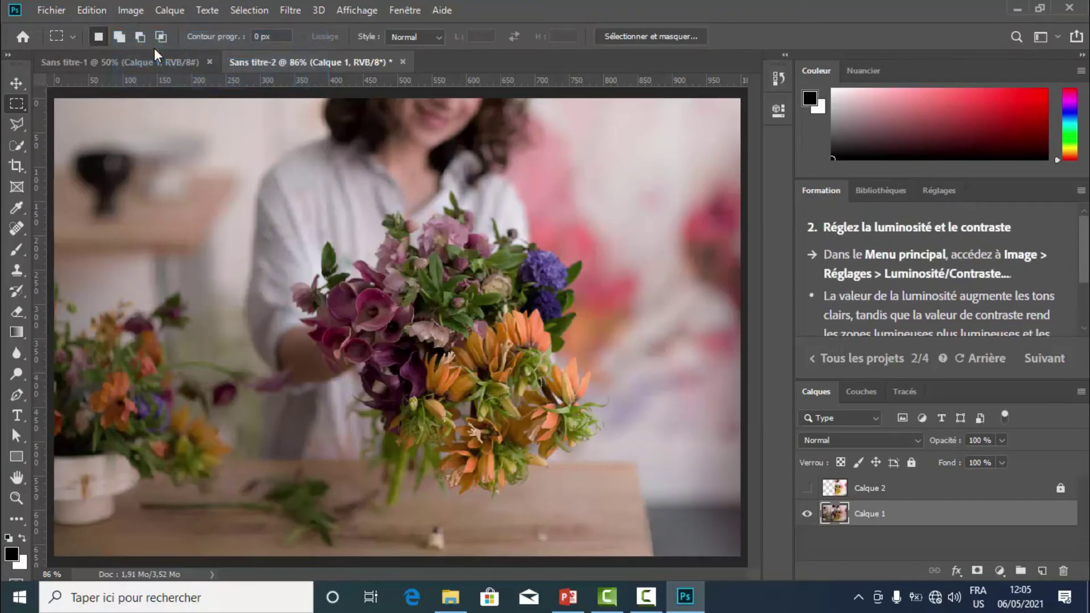
Step: Close the tutorial's sample document without saving and return to the start of the tutorial list
left_click(403, 61)
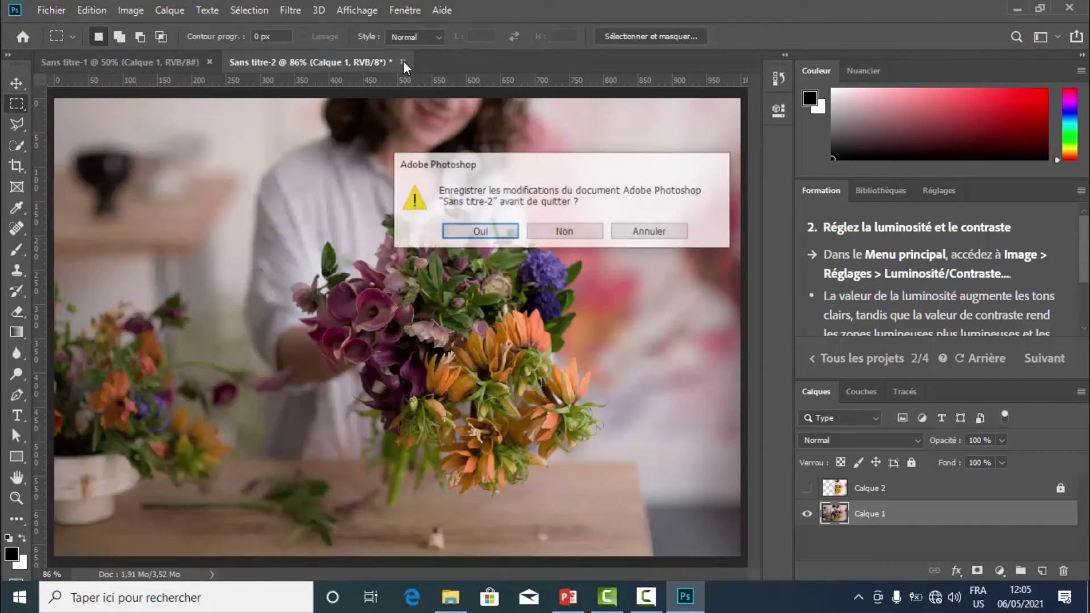
left_click(562, 232)
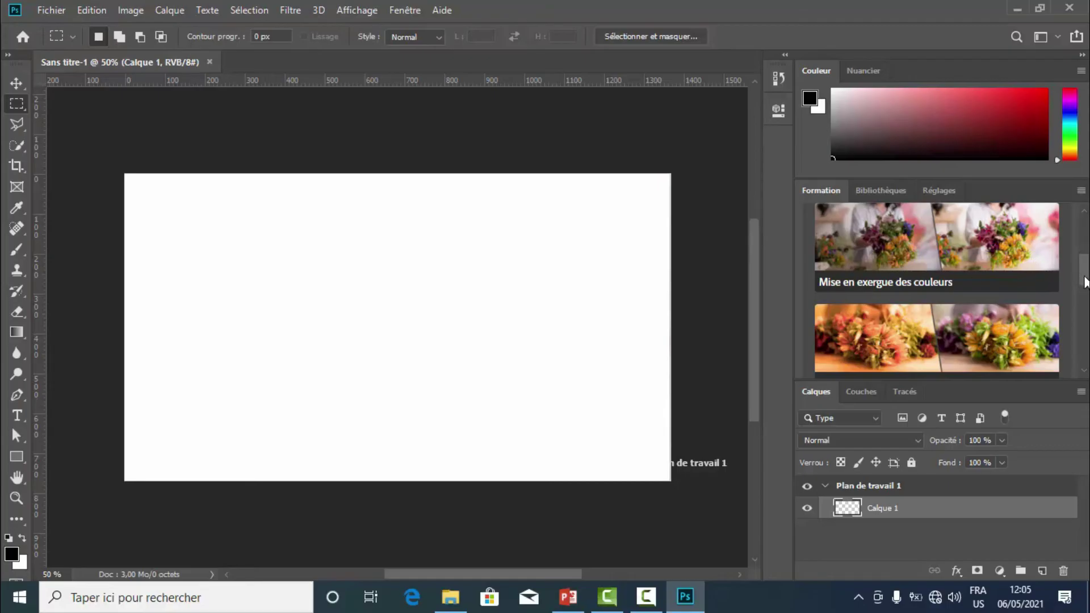
left_click_drag(1085, 281, 1085, 232)
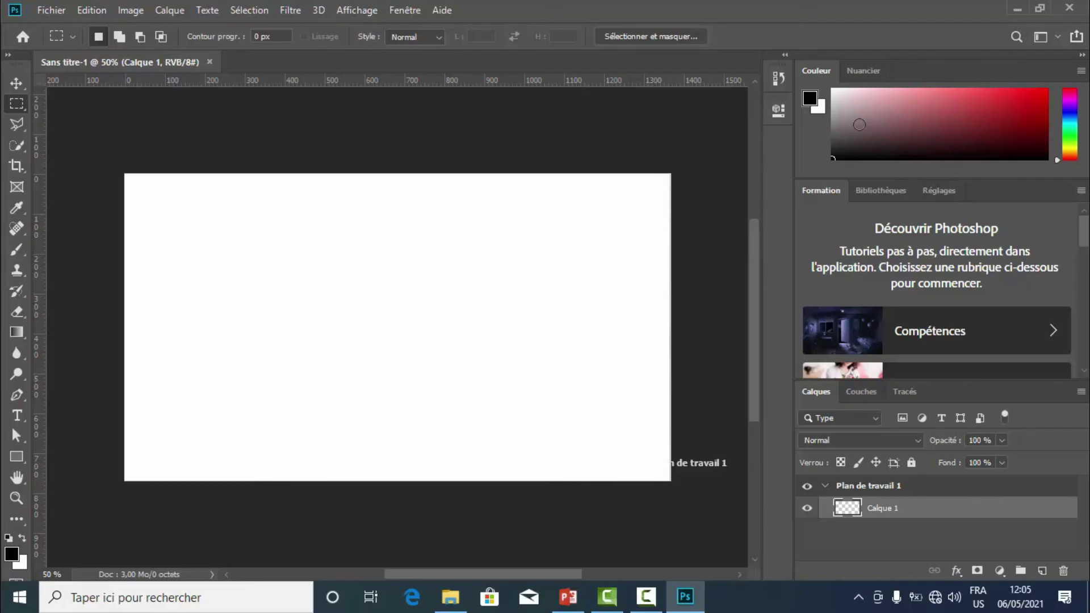
Step: Look through the colour swatches, then bring back the layer list, the colour picker and the tutorials
left_click(868, 73)
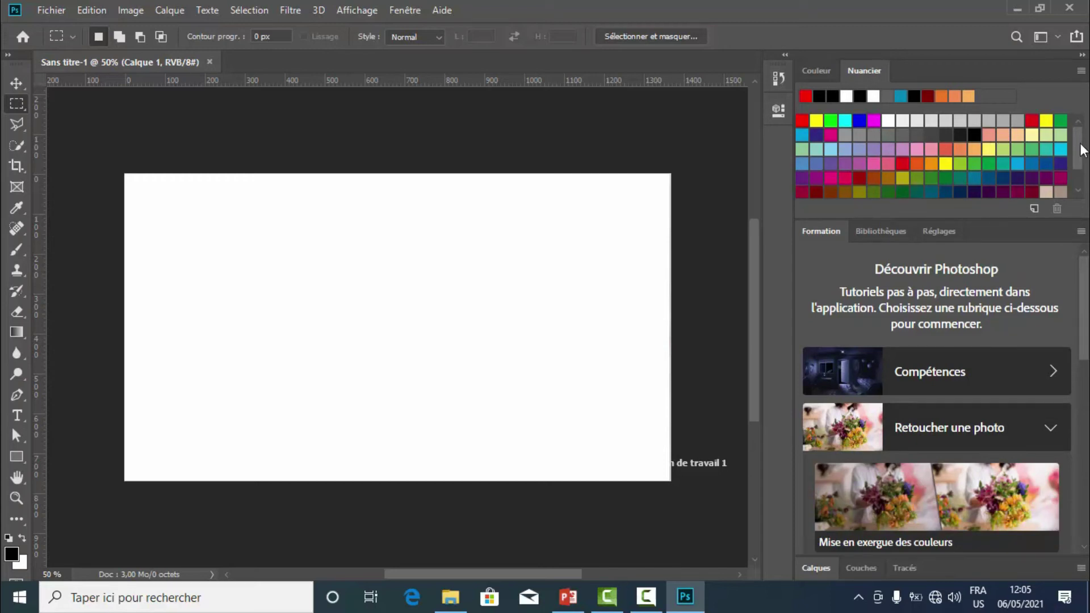
mouse_move(1080, 145)
left_mouse_down()
mouse_move(1082, 175)
mouse_move(1084, 142)
left_mouse_up()
left_click(814, 568)
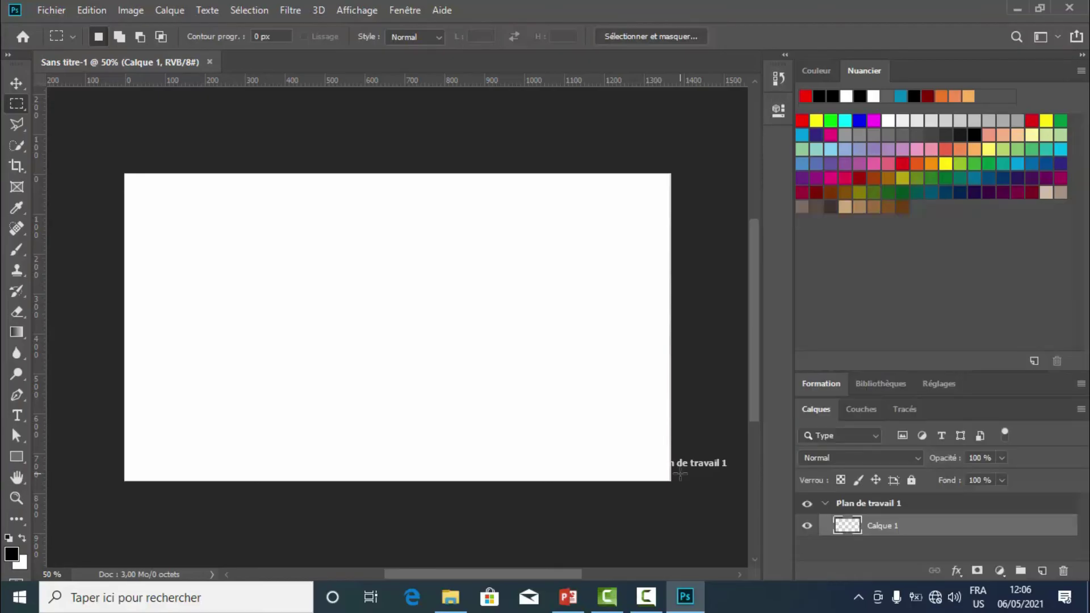
left_click(807, 78)
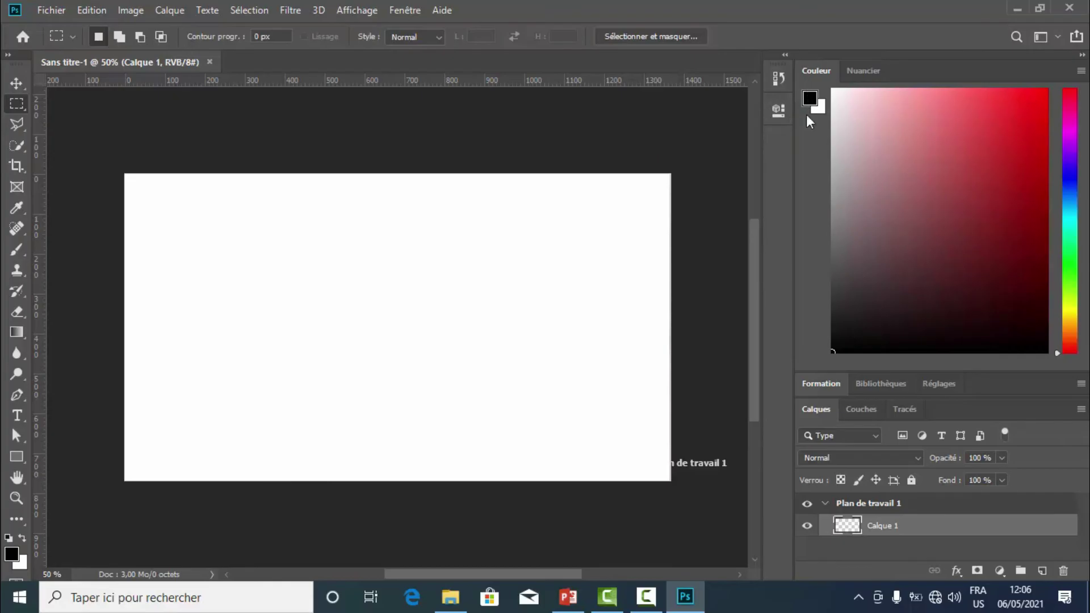
left_click(817, 384)
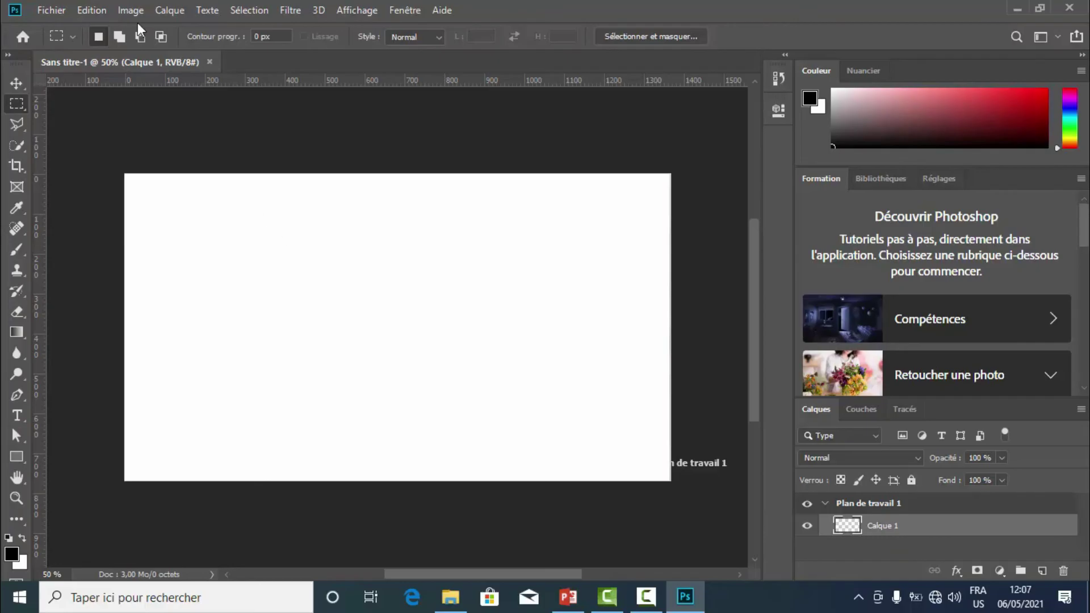
Step: Create a print document from the A4 preset, 210 x 297 mm at 300 ppi, and compare it with the web document
left_click(51, 11)
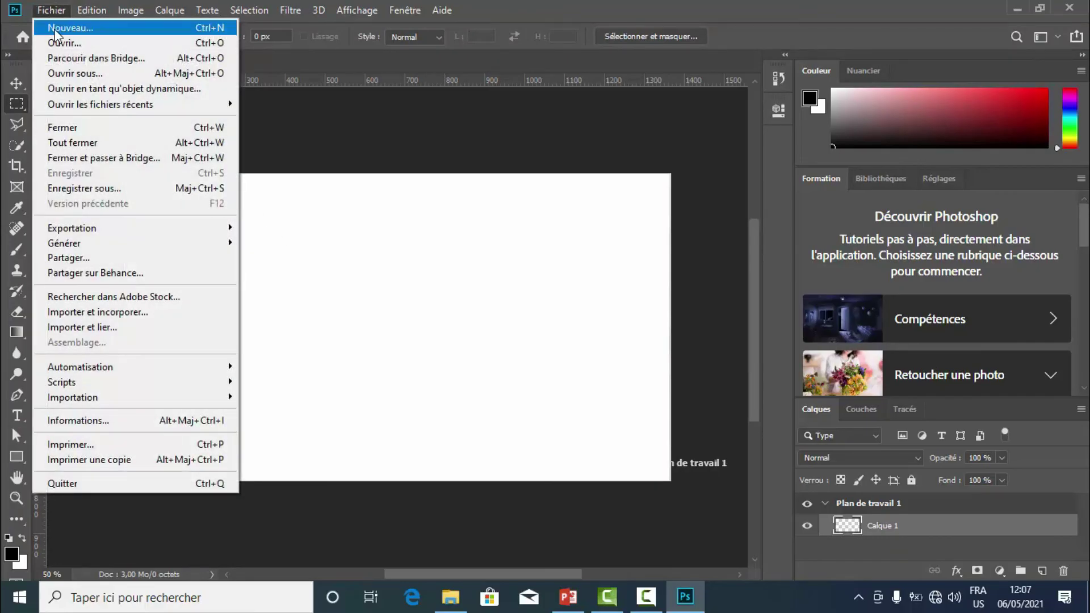
left_click(55, 31)
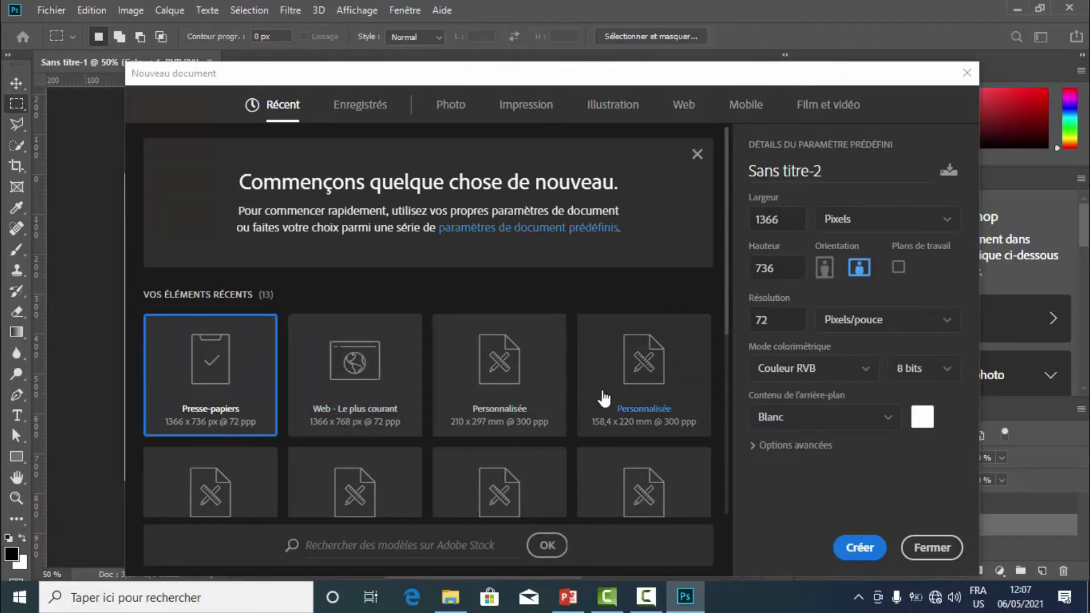
left_click(514, 107)
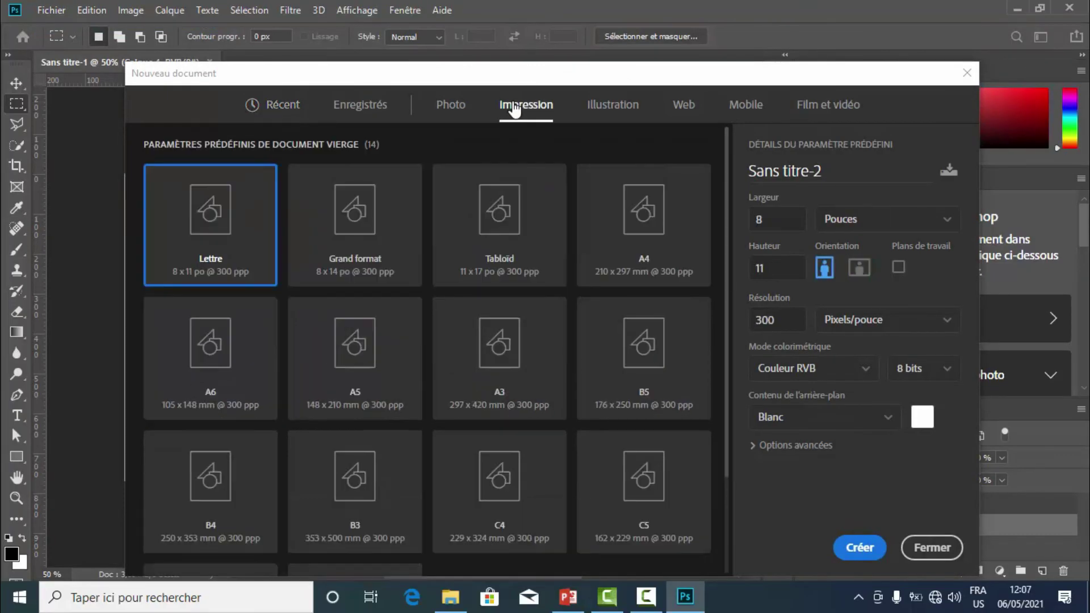
left_click(598, 247)
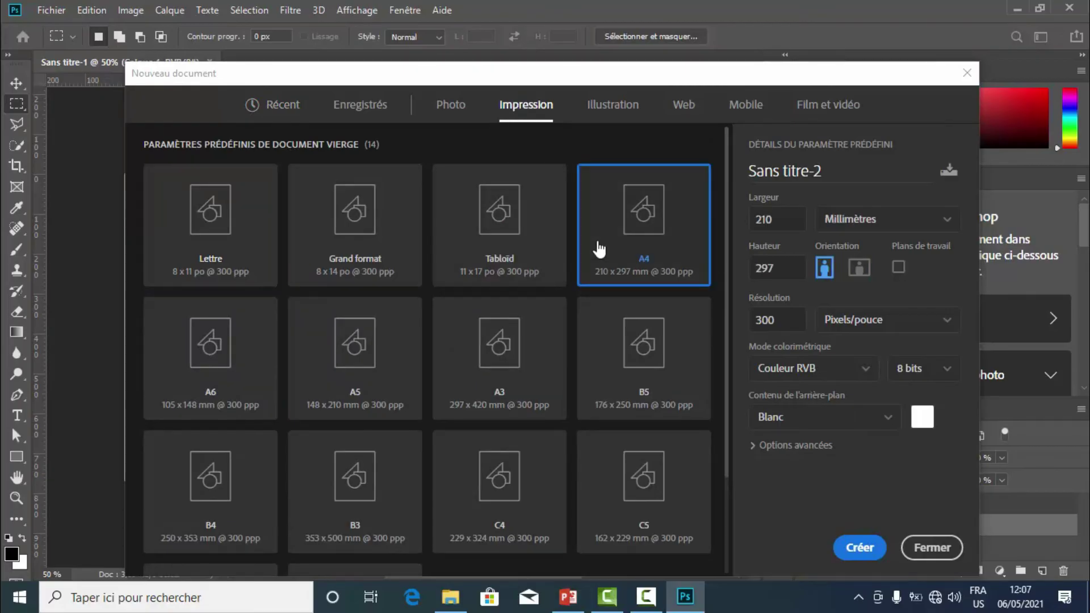
left_click(856, 548)
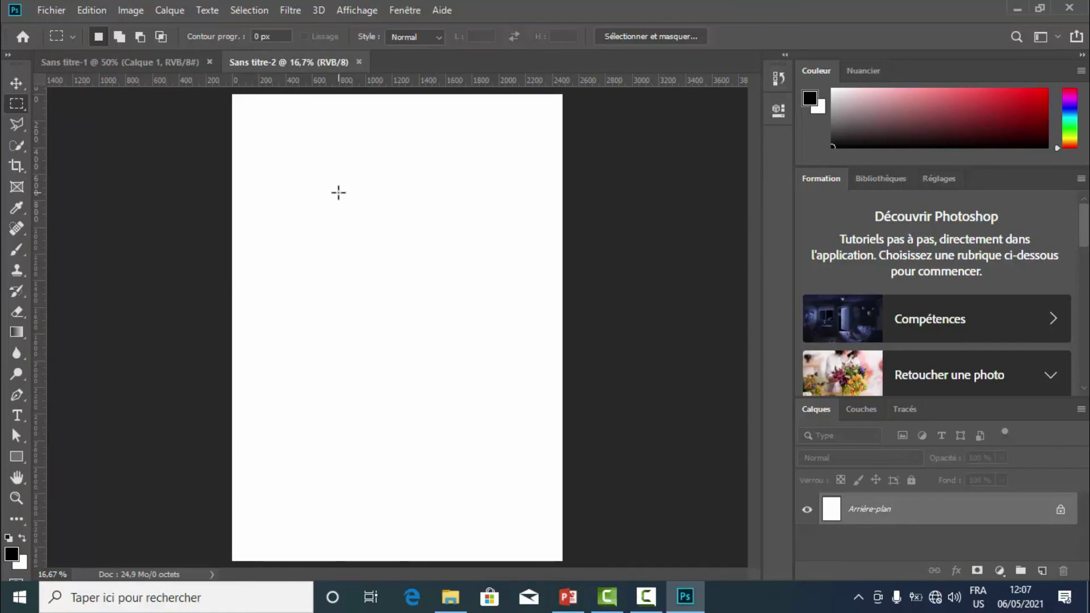
left_click(134, 64)
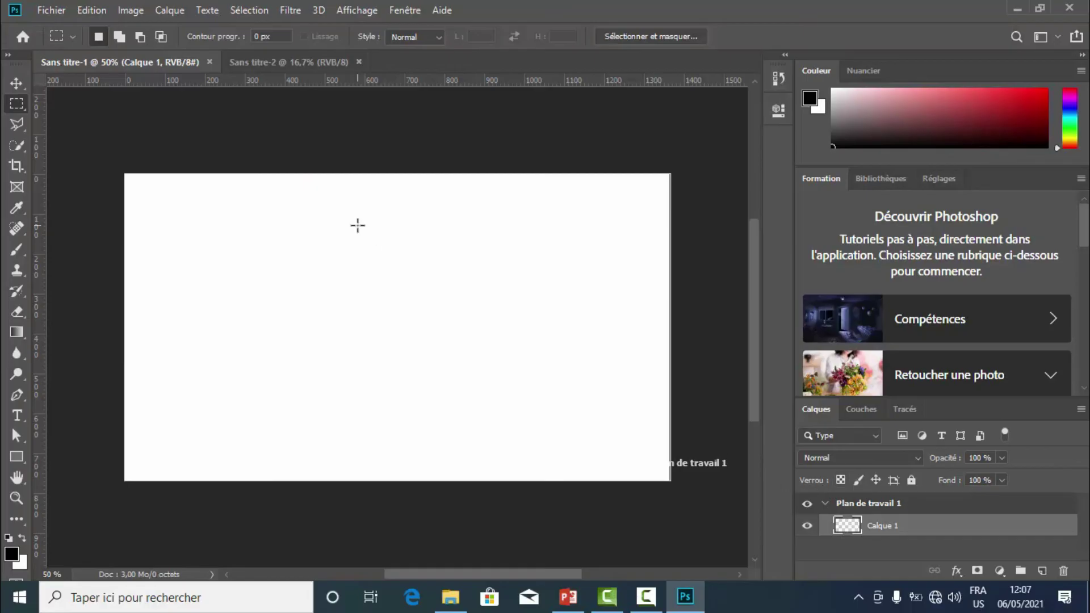
left_click(268, 62)
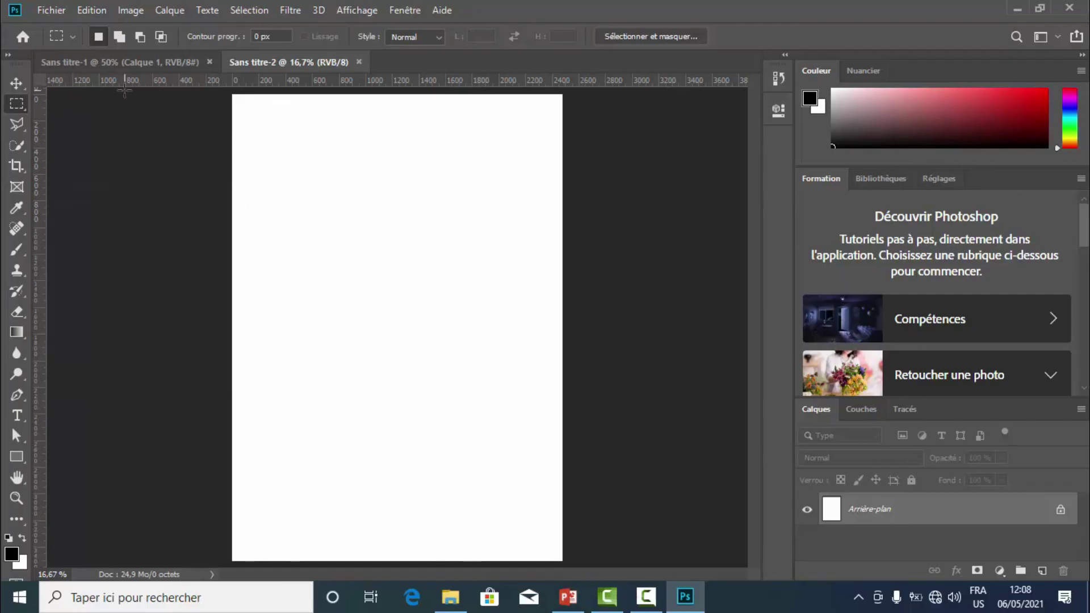
Step: Place a horizontal guide at about 870 px and a vertical guide at about 390 px on the A4 page with the Move tool
left_click(16, 81)
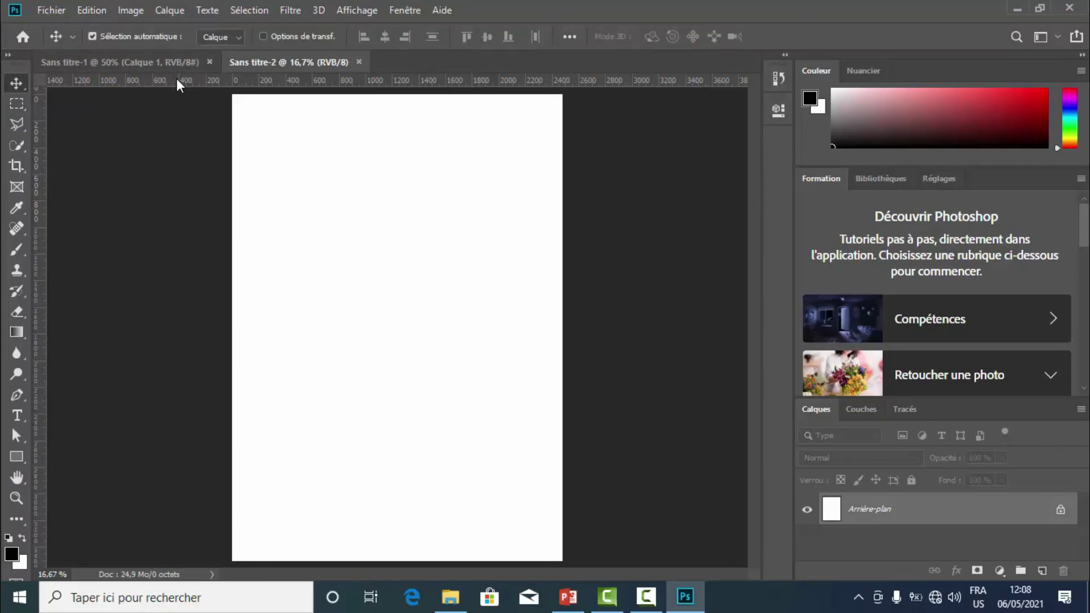
left_click_drag(176, 80, 188, 210)
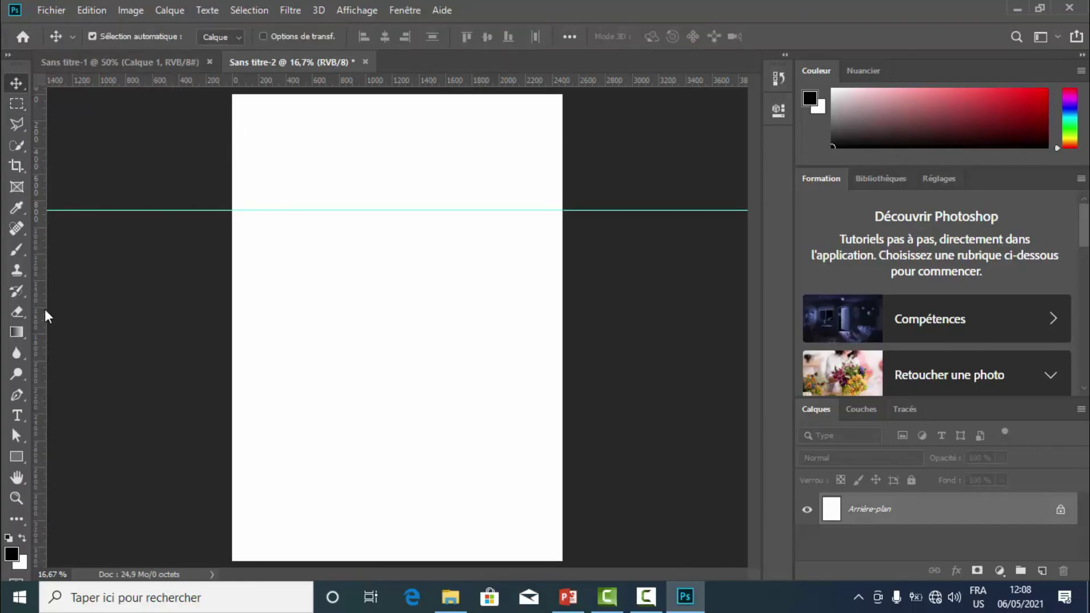
left_click_drag(52, 311, 332, 308)
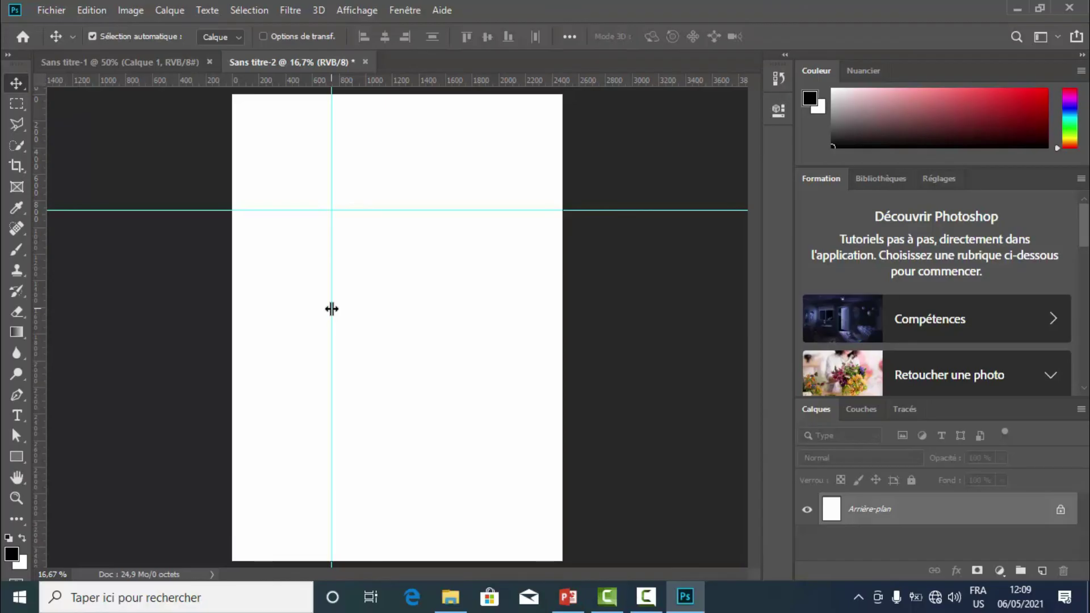
left_click_drag(332, 308, 284, 306)
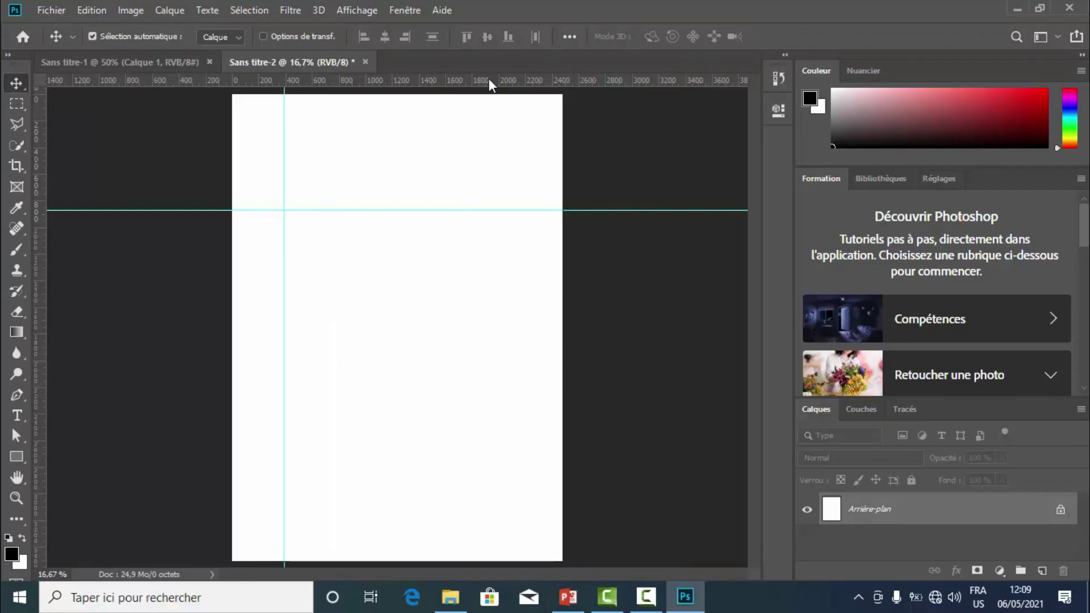